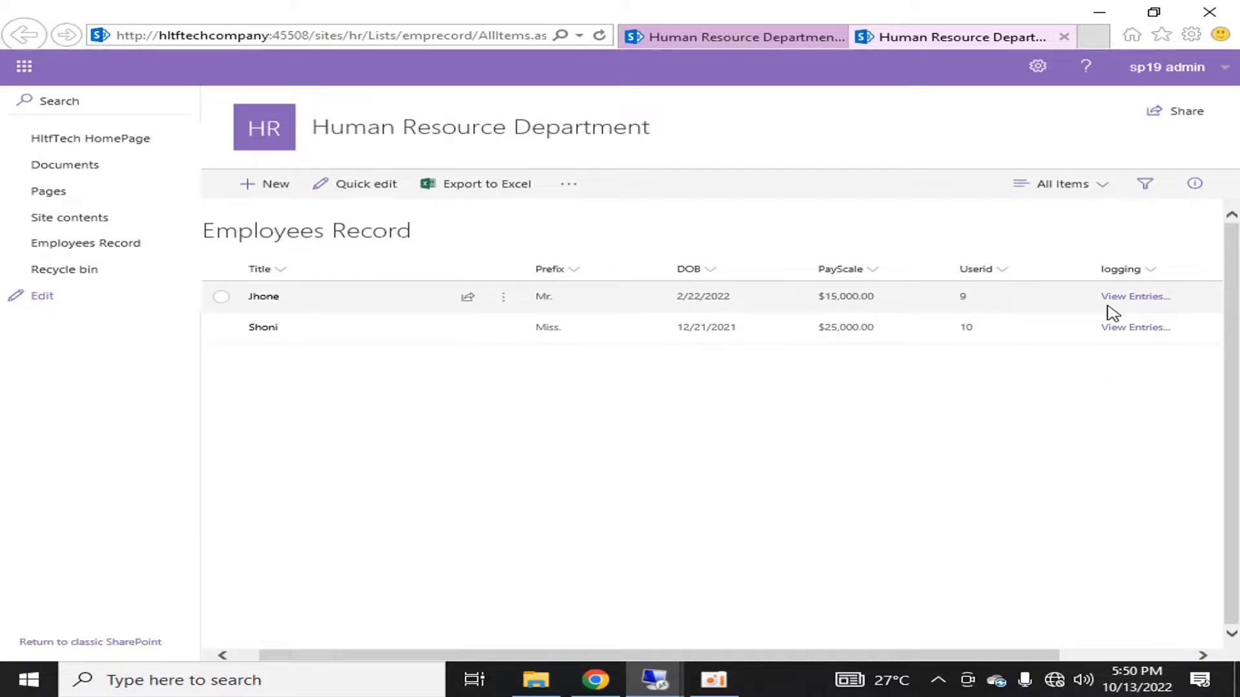
Switch between the Employees Record and lookupexmpl lists, ending on lookupexmpl.
left_click(756, 37)
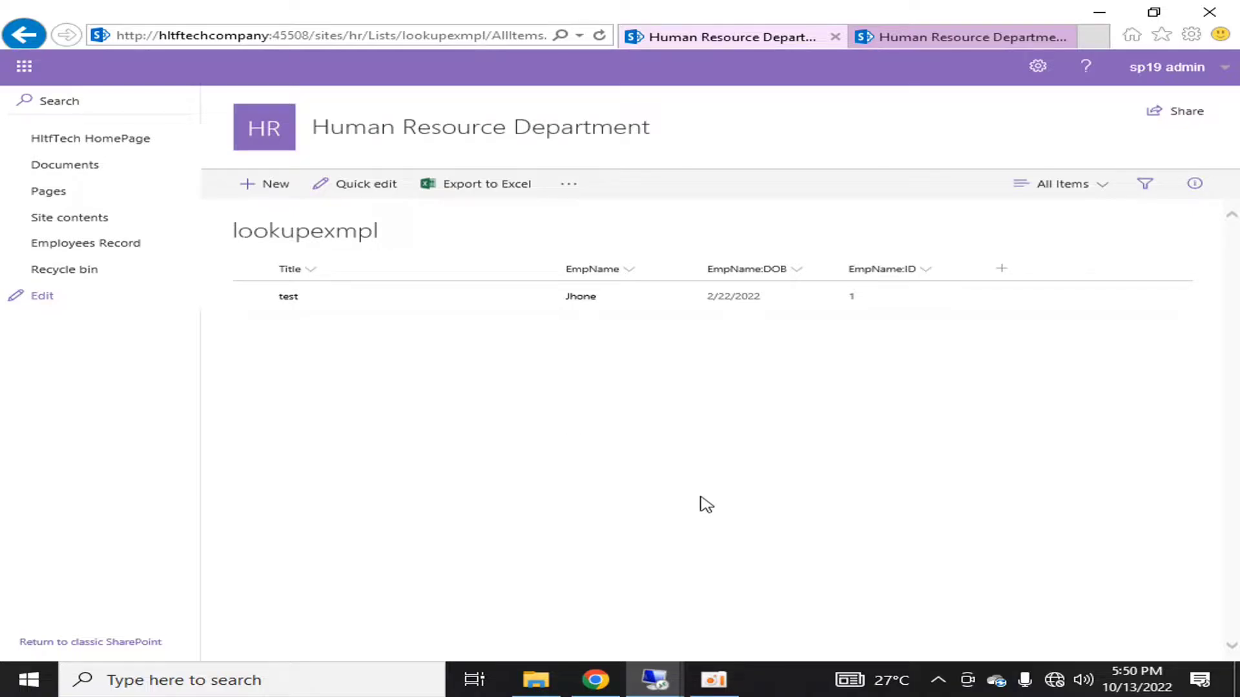
left_click(944, 39)
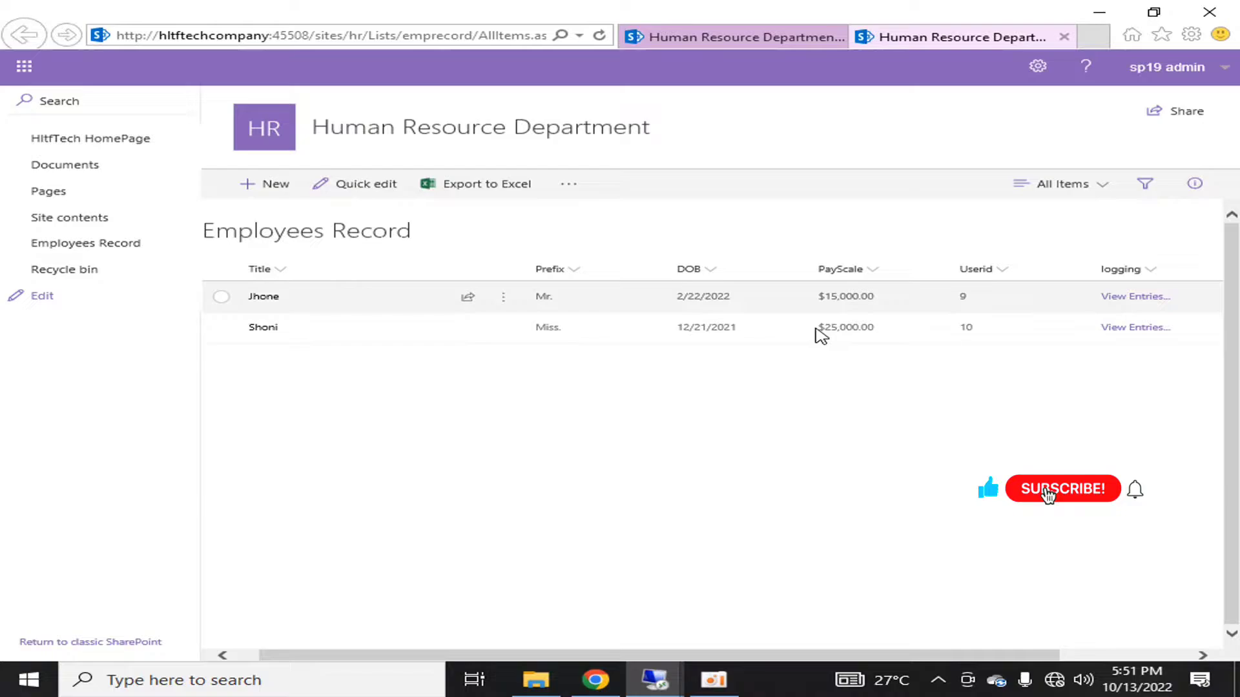
left_click(782, 40)
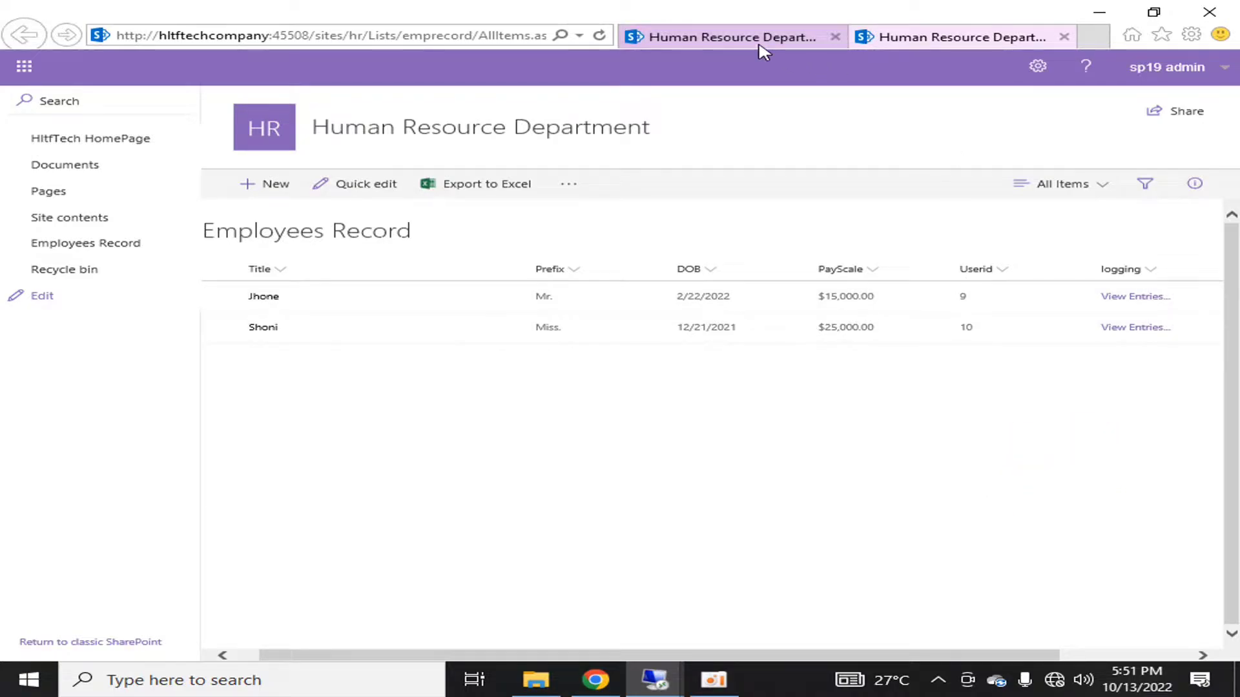
left_click(930, 41)
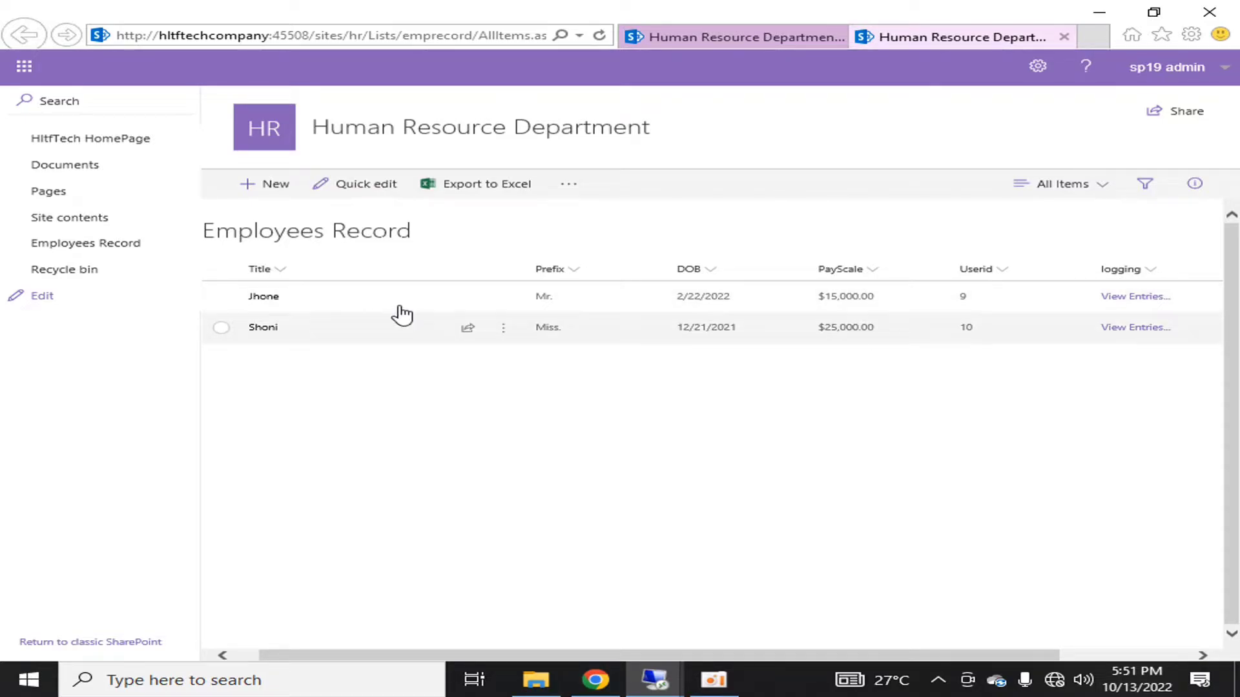
left_click(807, 41)
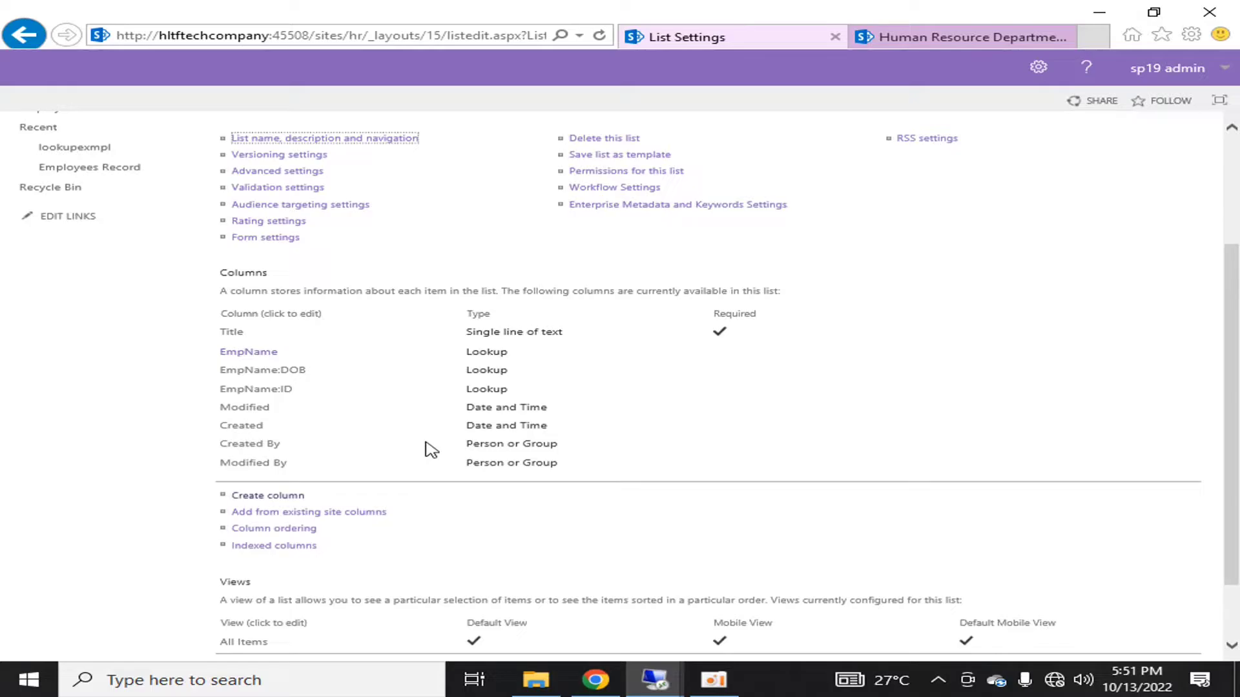
Inspect the EmpName column's Title lookup with DOB and ID fields, checking against Employees Record.
left_click(244, 354)
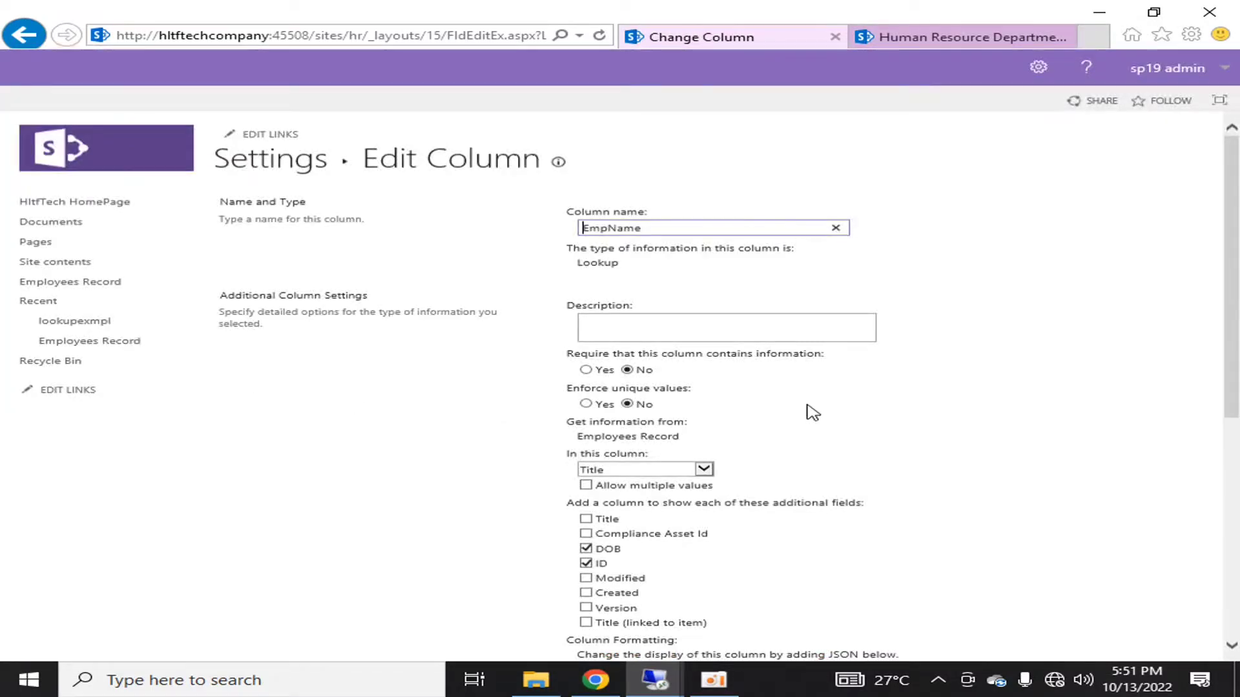
scroll(808, 413, "down", 1)
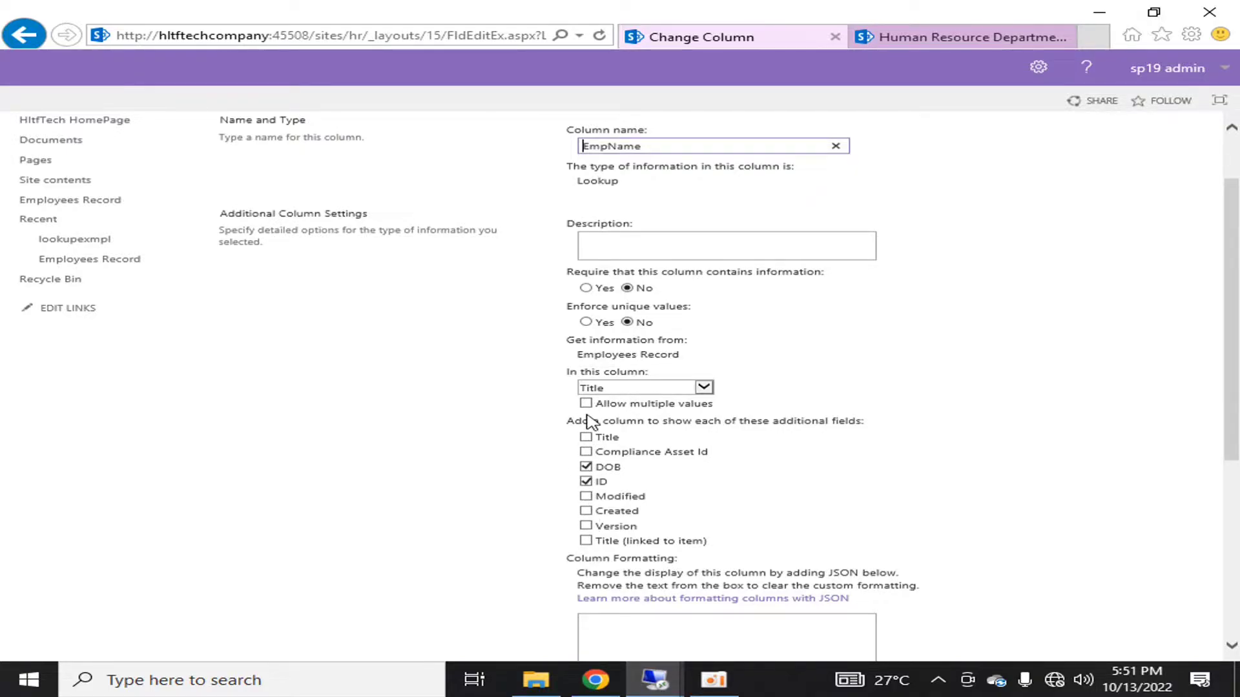
left_click(923, 43)
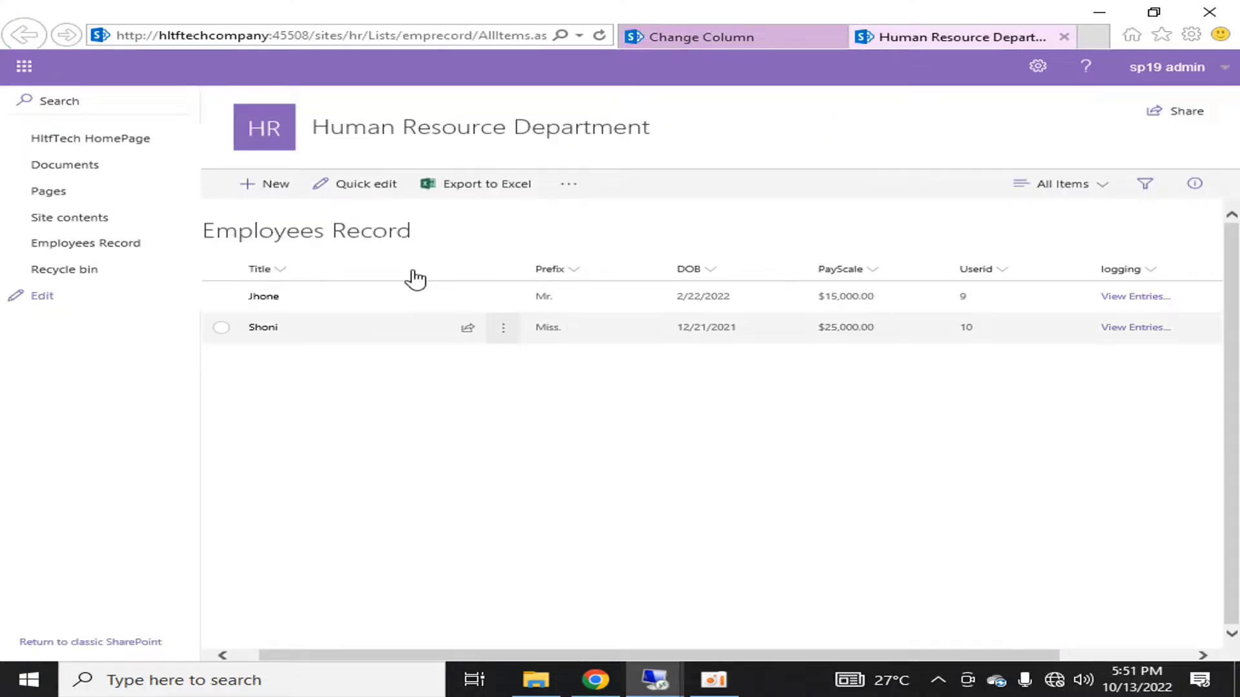
left_click(739, 44)
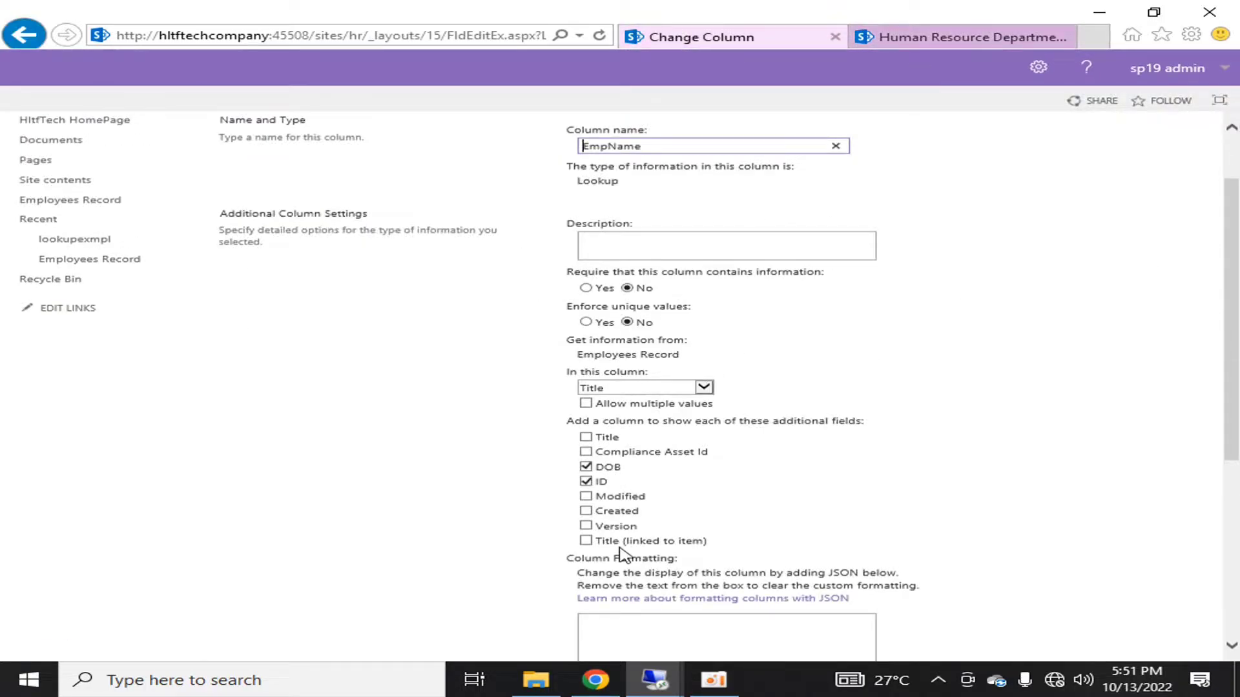
left_click(928, 39)
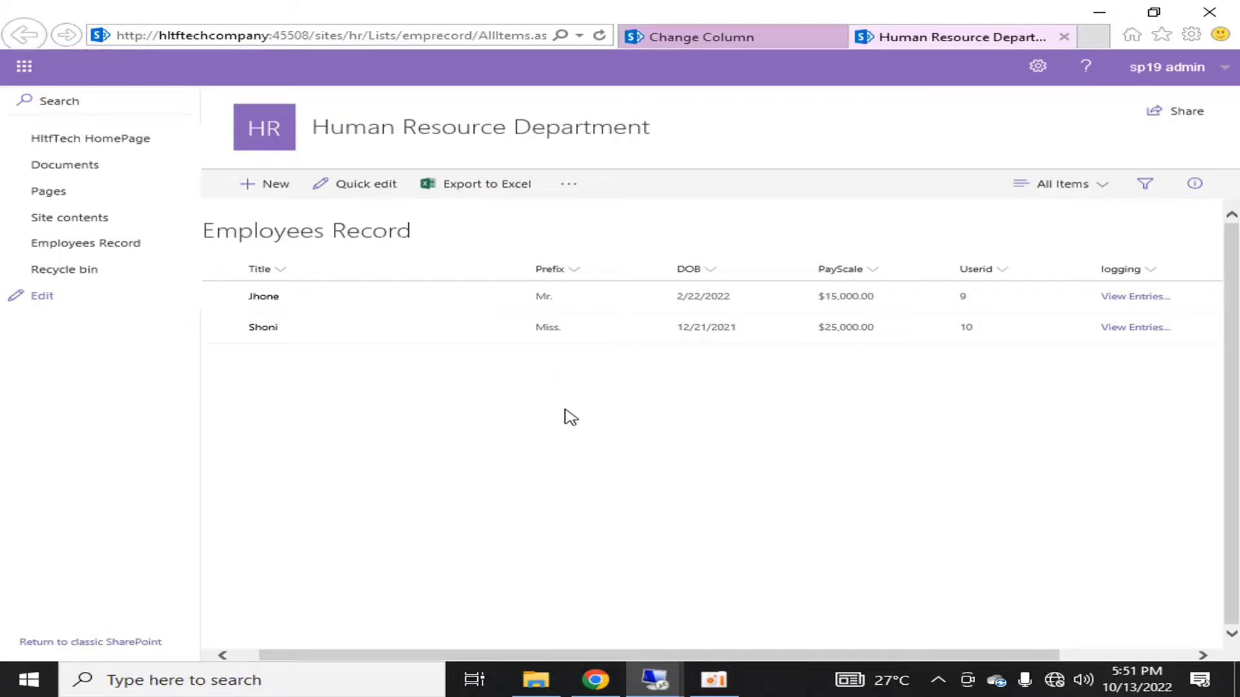
left_click_drag(514, 657, 875, 678)
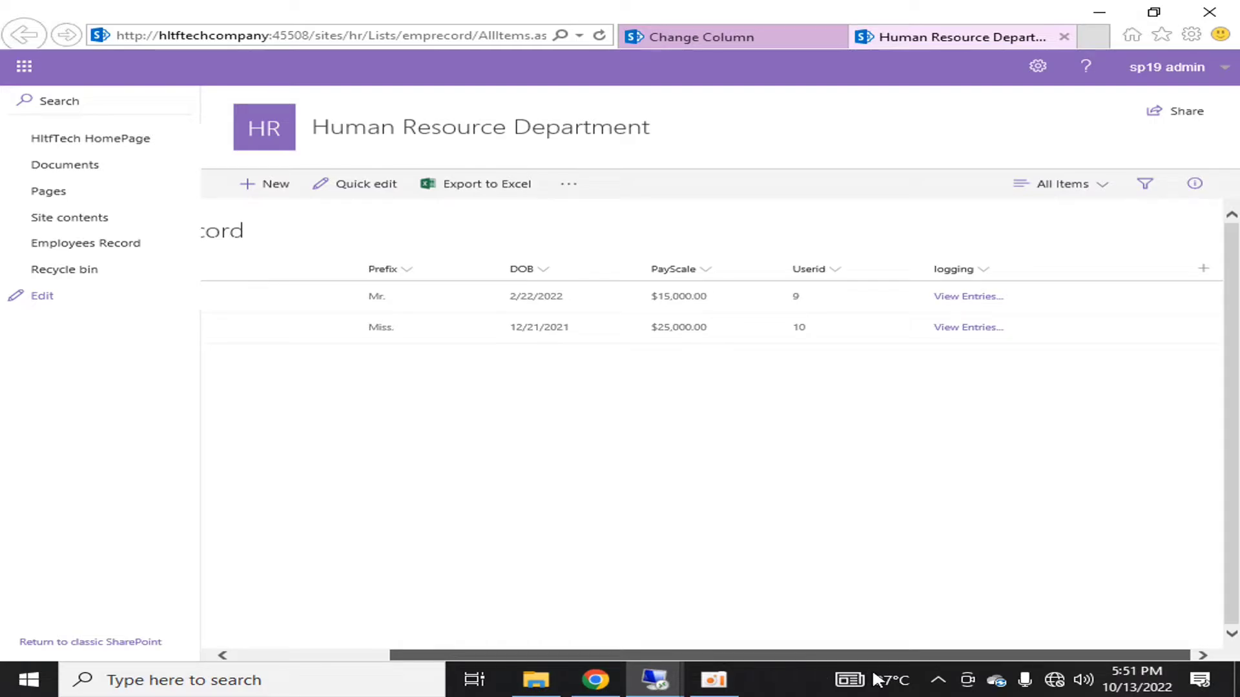
Create calculated column prefix-text with formula =[Prefix], returning single line of text.
left_click(1037, 66)
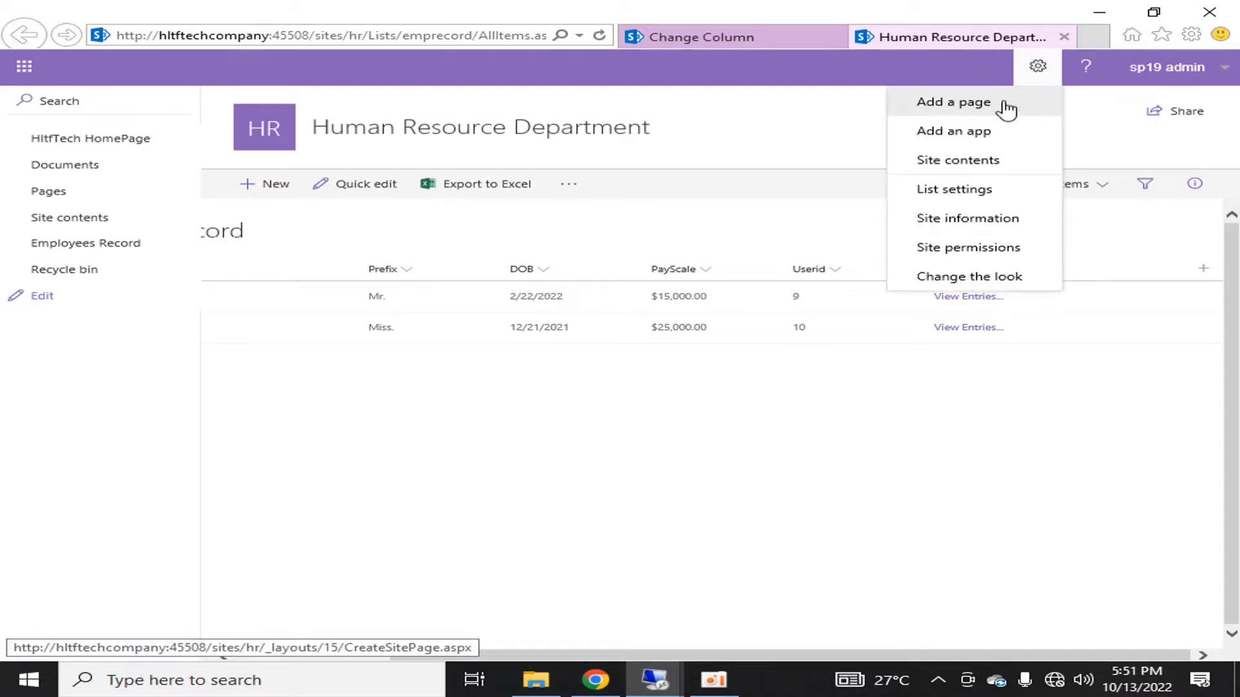
left_click(970, 190)
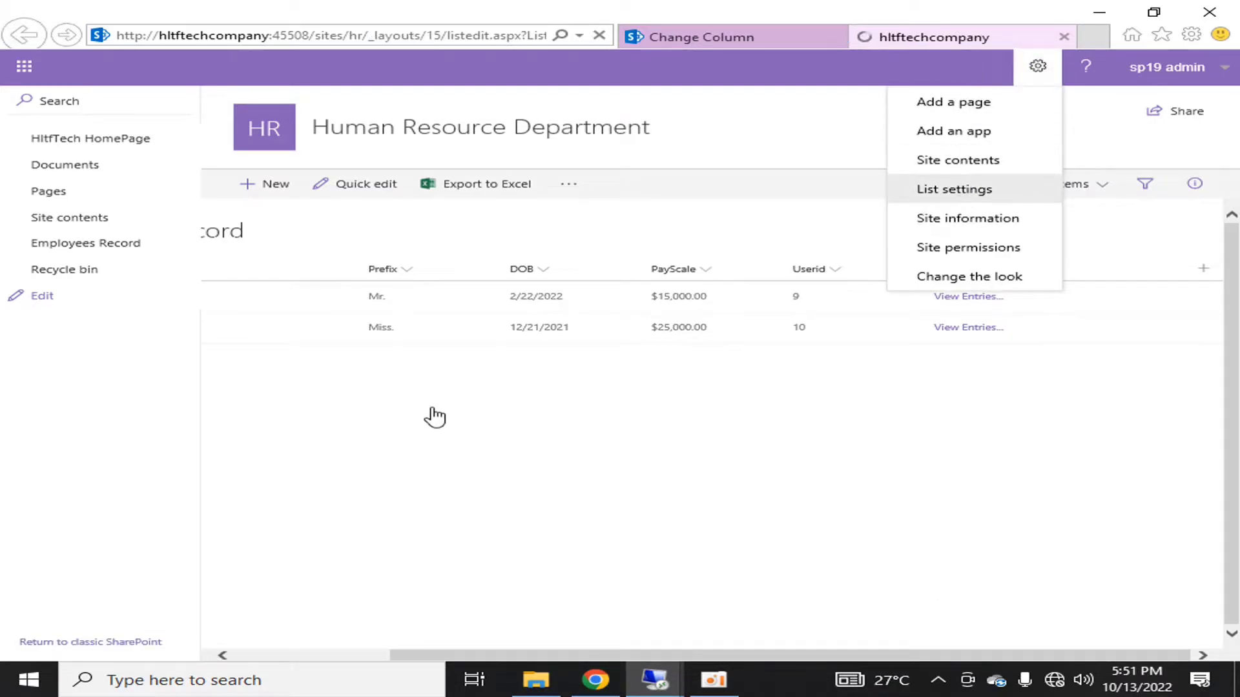
scroll(332, 415, "down", 3)
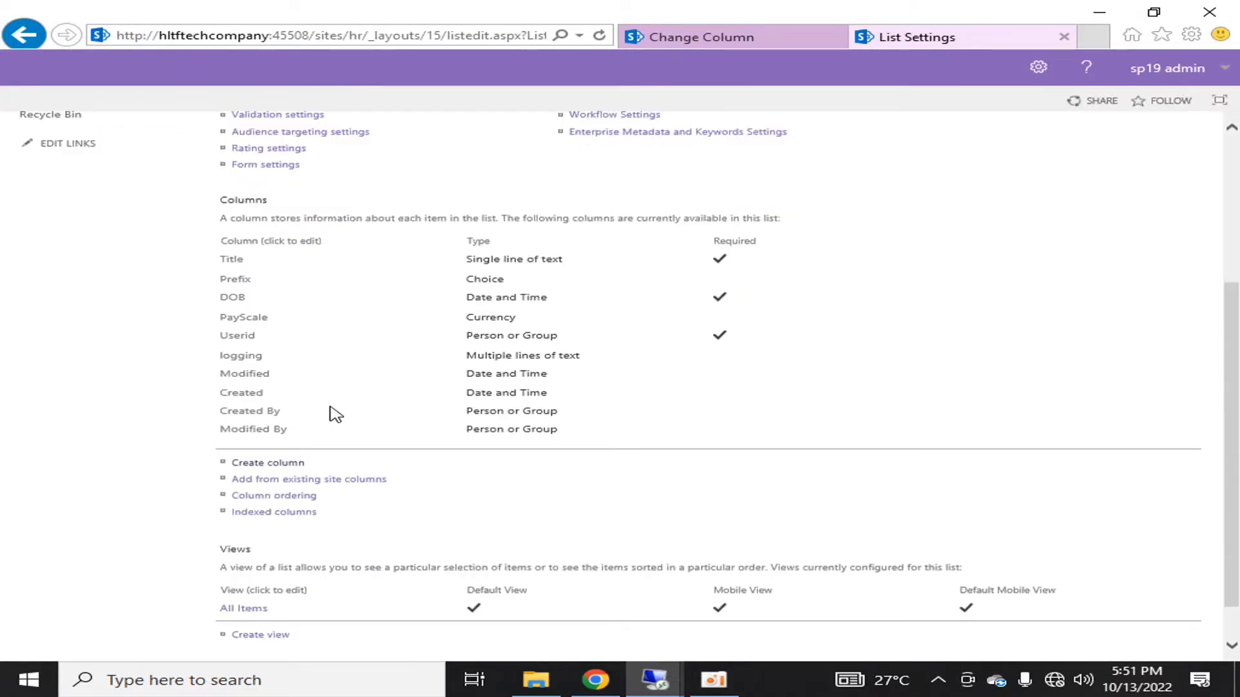
left_click(283, 463)
type("prefix-text")
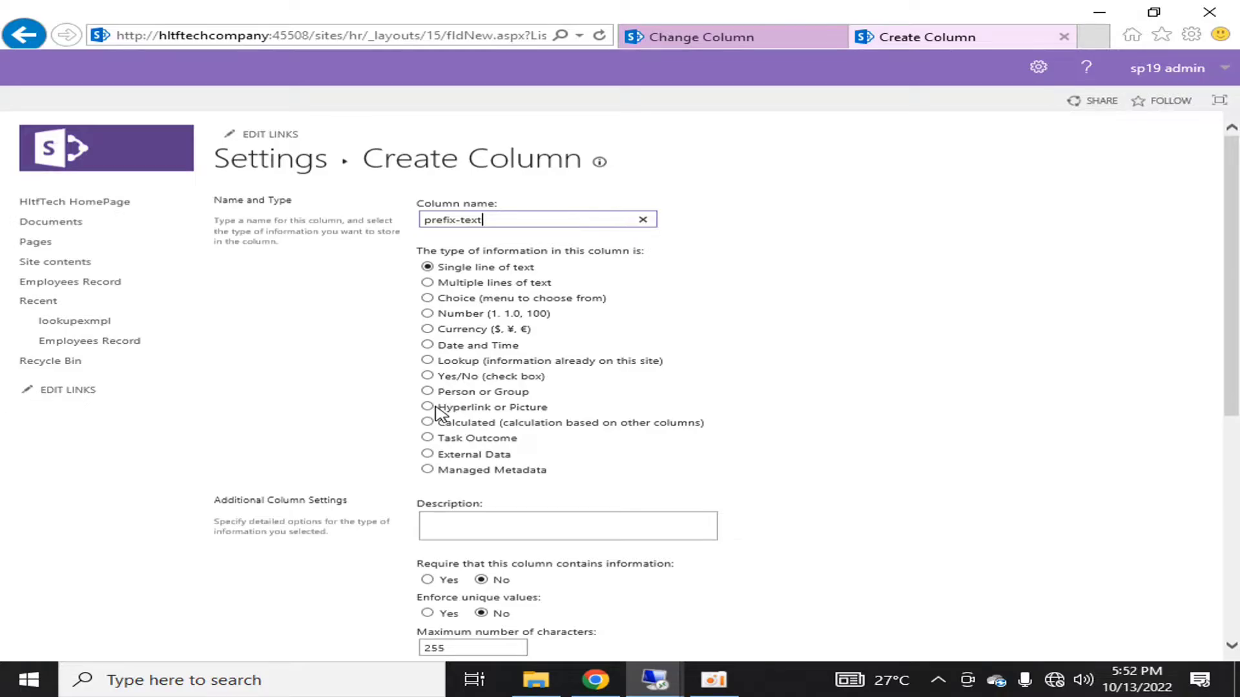
left_click(427, 422)
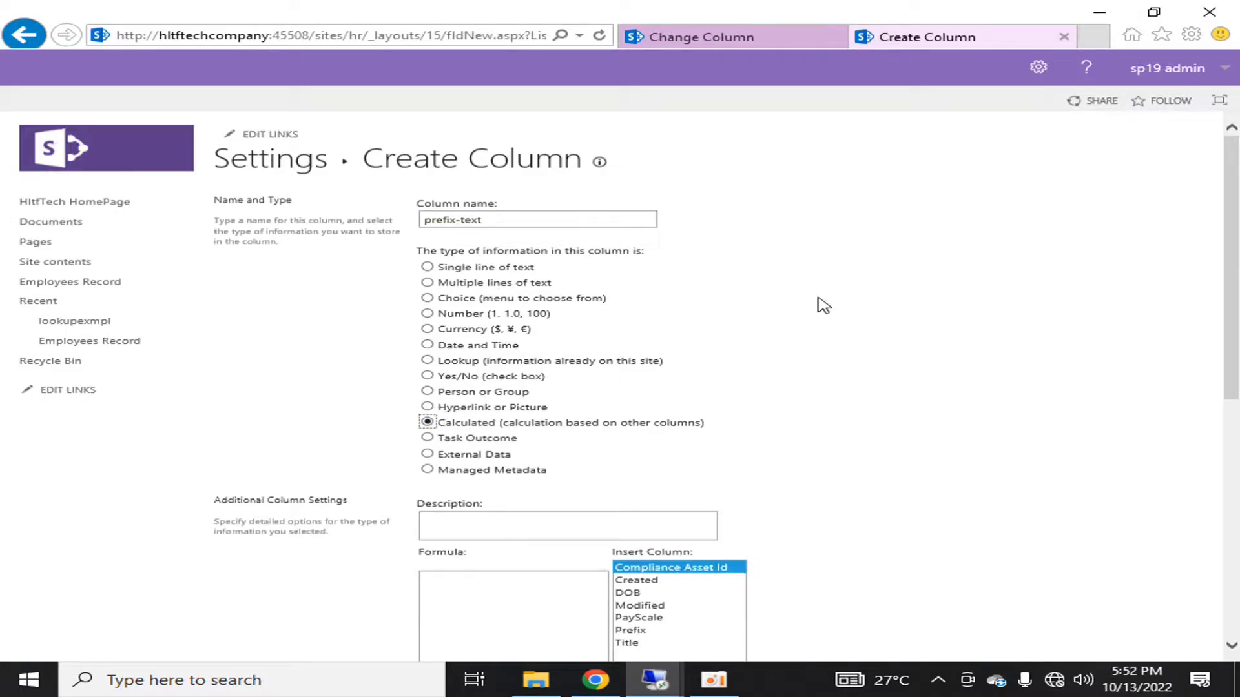
scroll(820, 304, "down", 2)
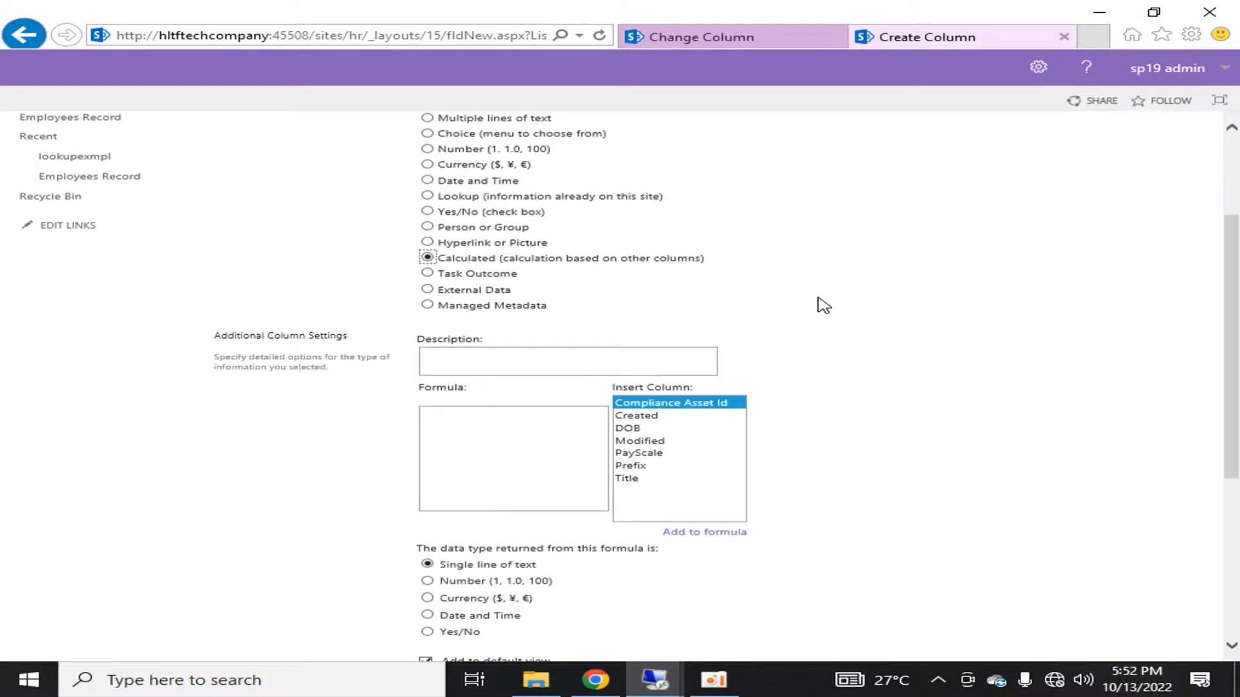
left_click(469, 433)
type("=")
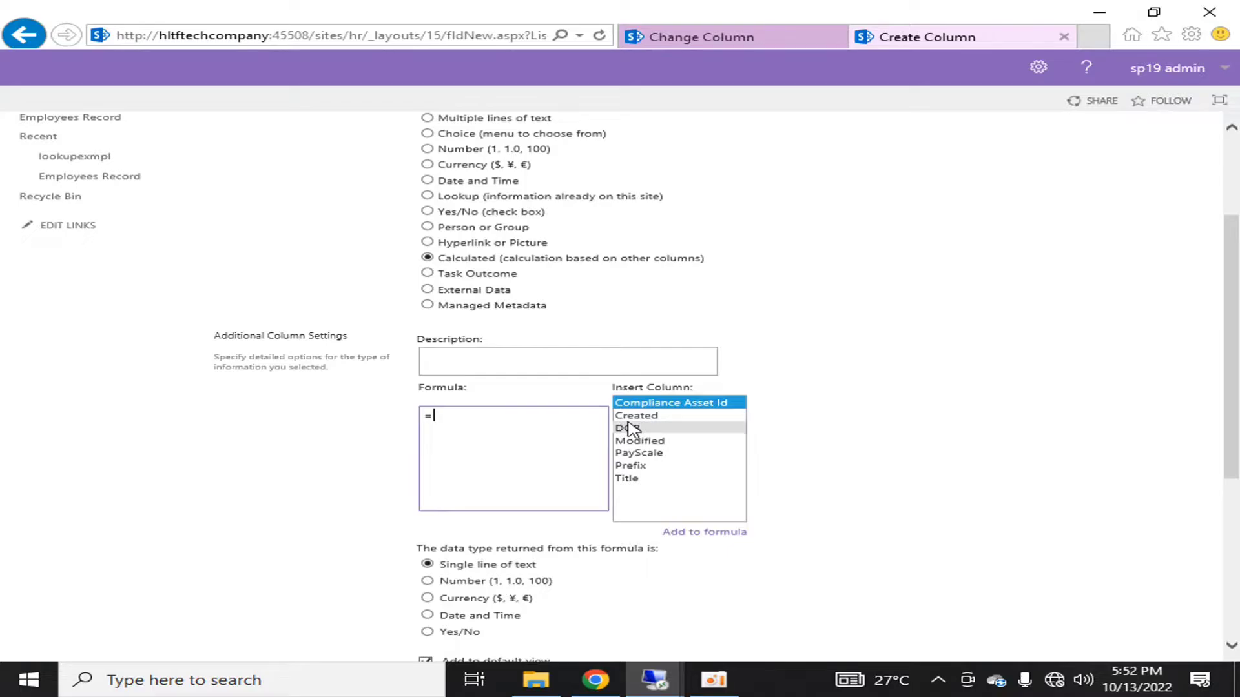
double_click(632, 467)
scroll(530, 531, "down", 2)
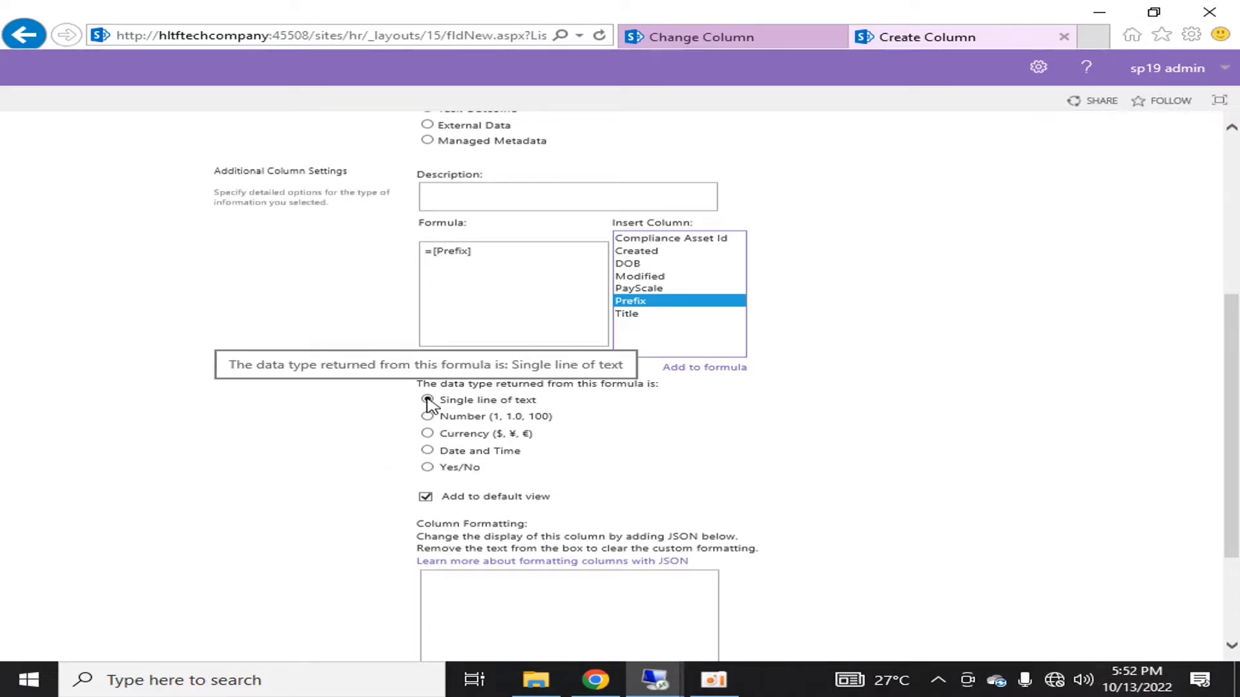
scroll(839, 429, "down", 2)
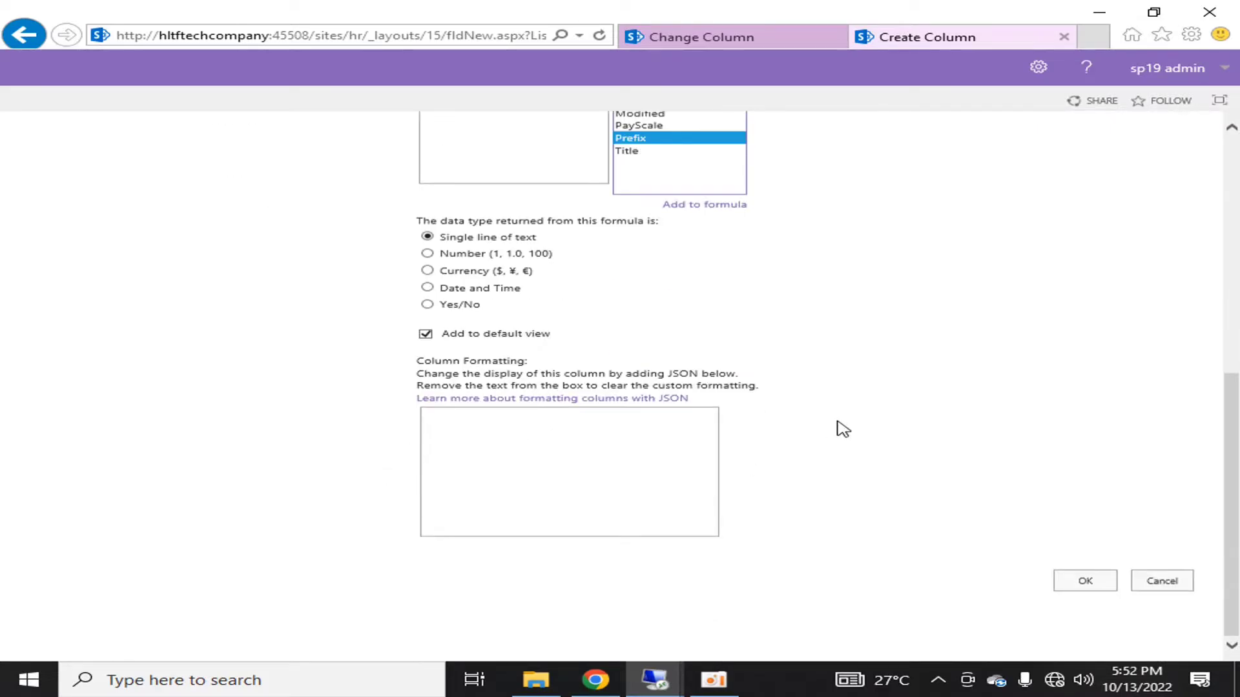
left_click(1082, 580)
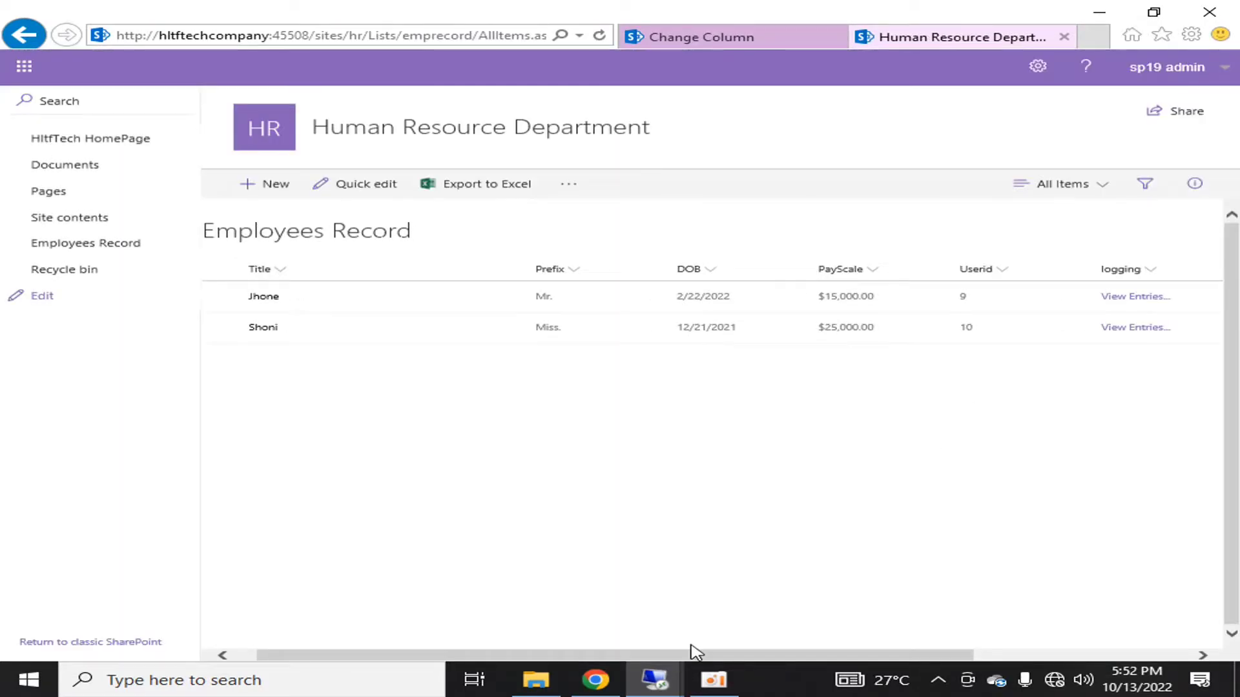
left_click_drag(695, 656, 912, 655)
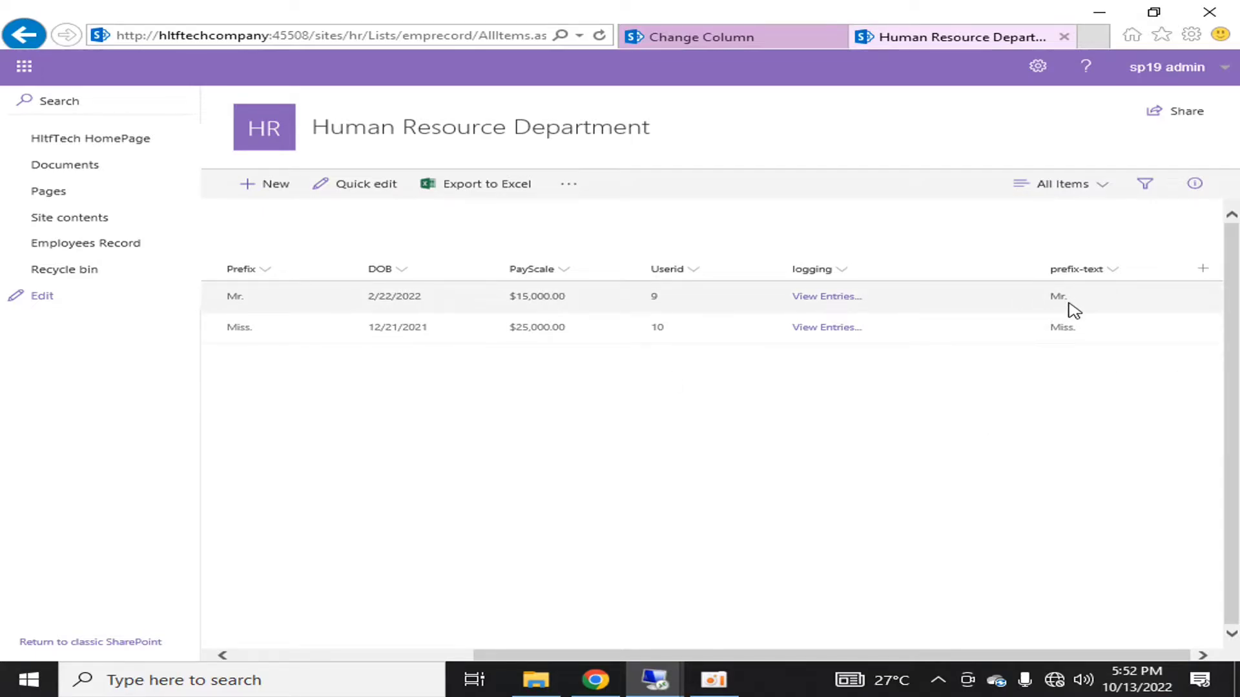
left_click(1065, 185)
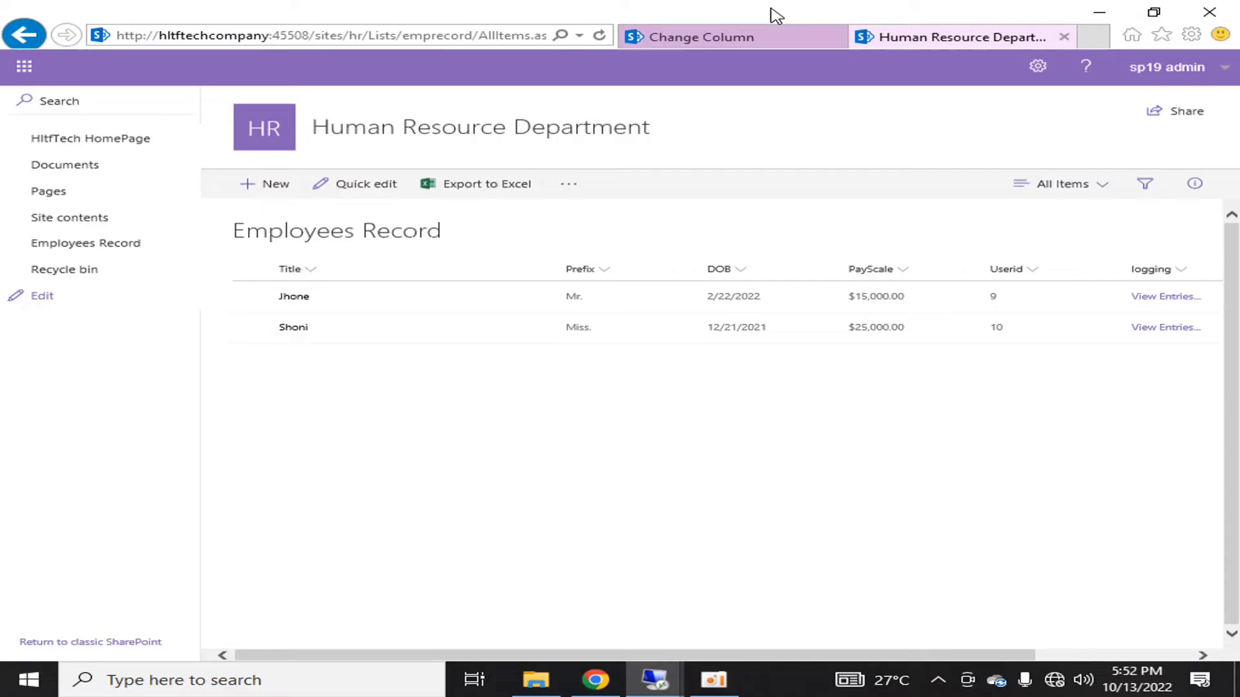
Reload the EmpName column settings and add prefix-text as an extra lookup field.
left_click(765, 38)
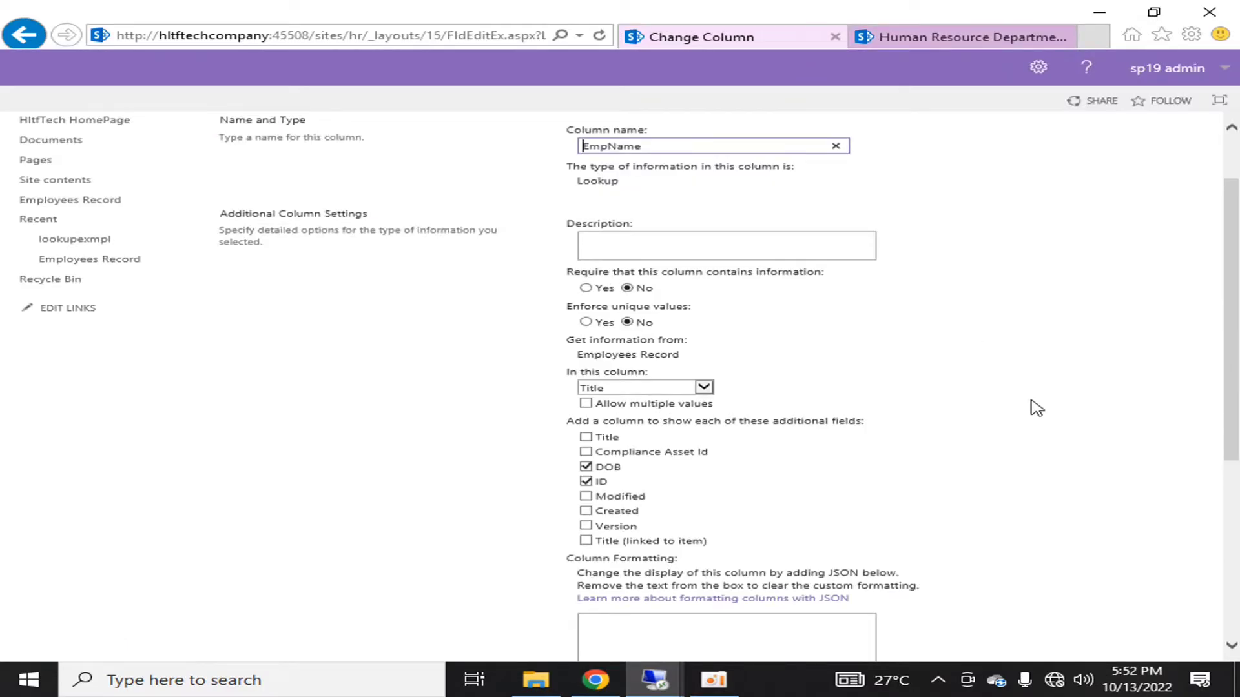
scroll(1034, 407, "up", 1)
scroll(1035, 406, "down", 2)
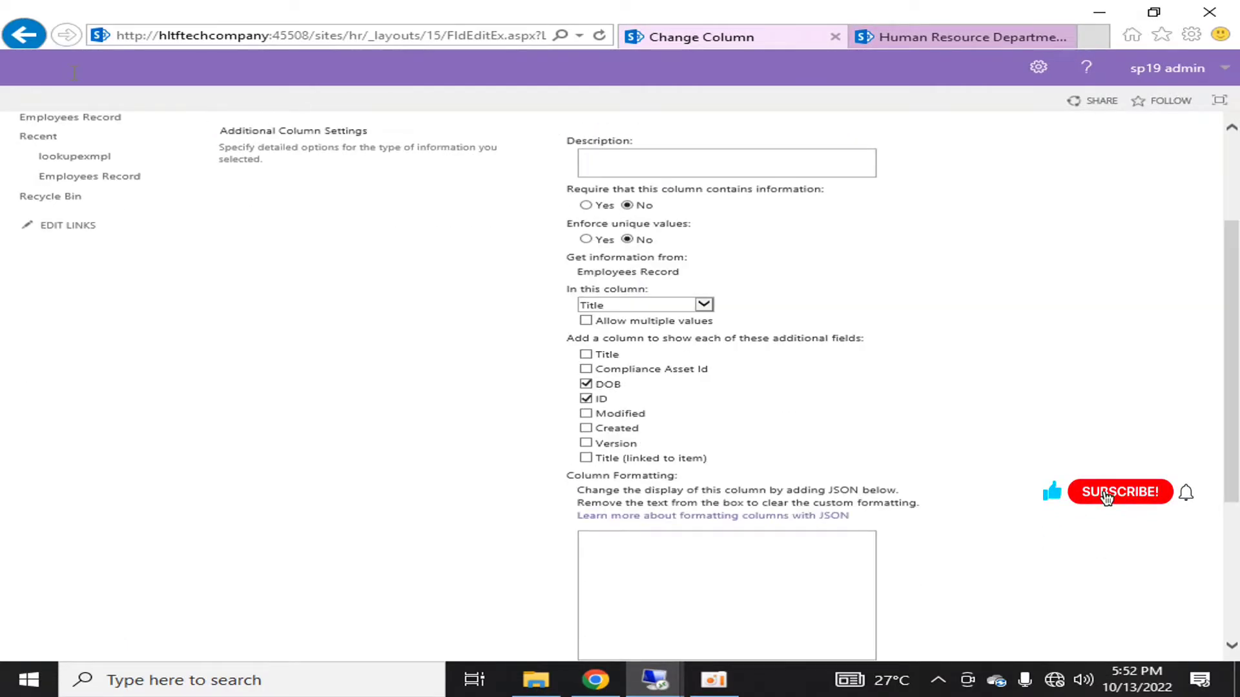
left_click(601, 37)
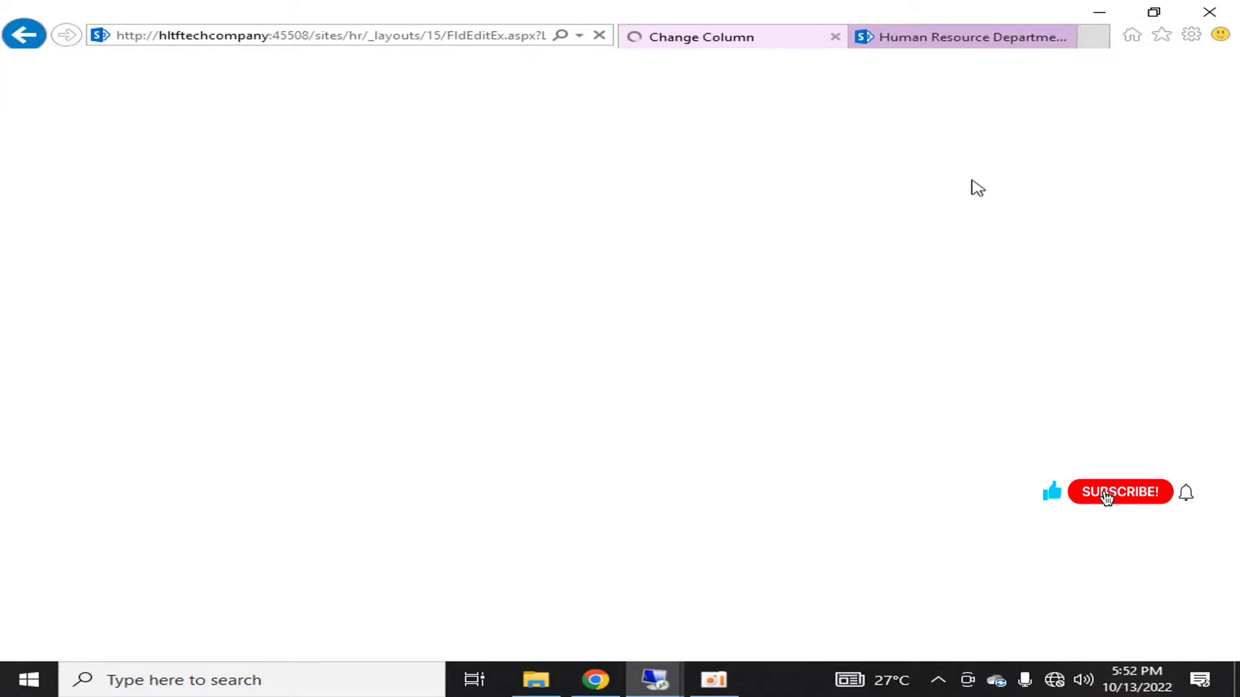
scroll(915, 273, "down", 1)
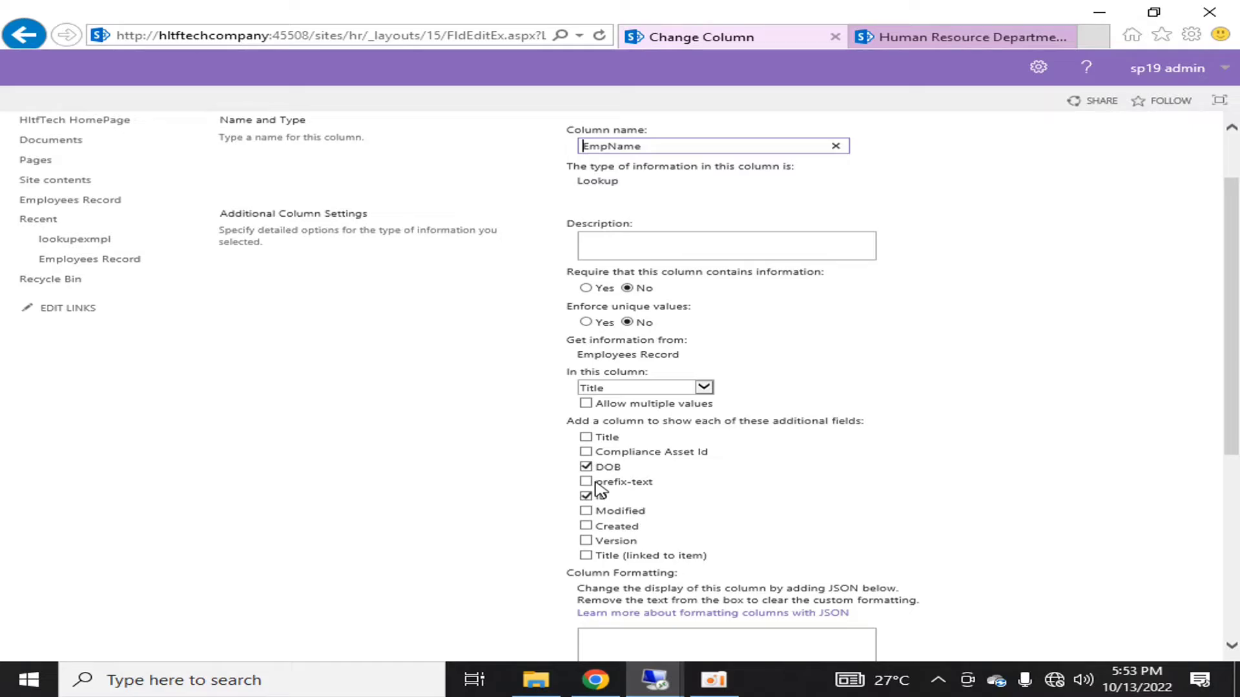
scroll(999, 442, "down", 5)
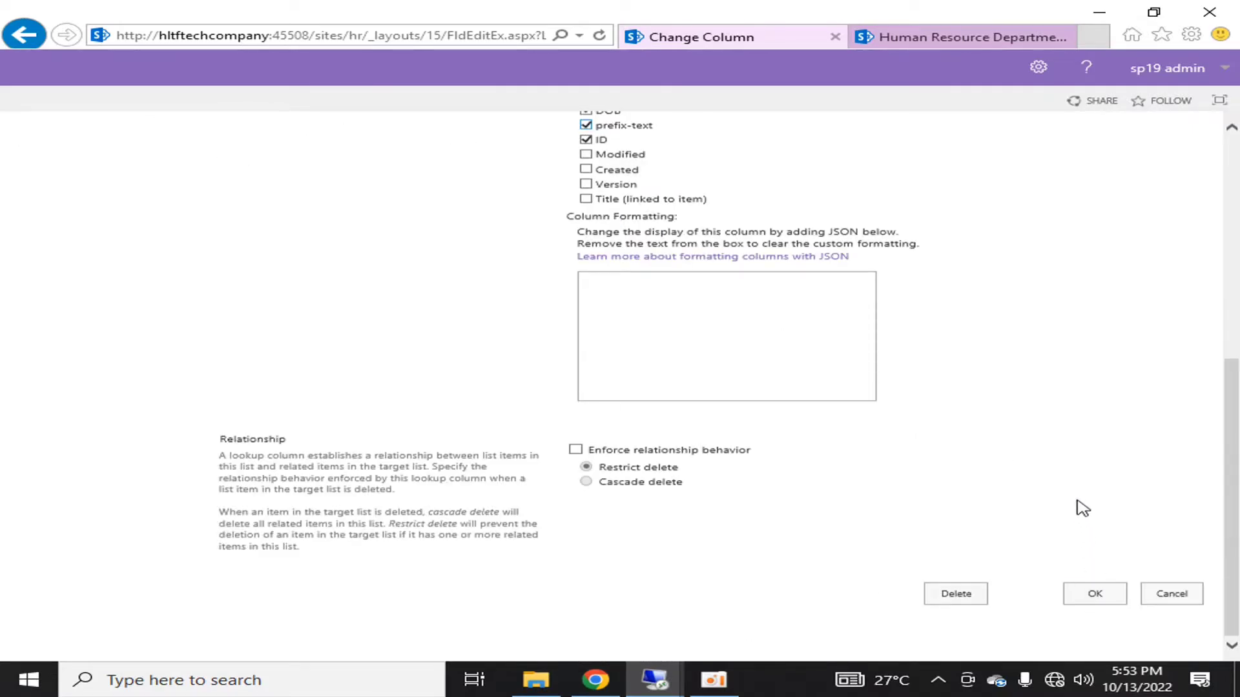
left_click(1092, 595)
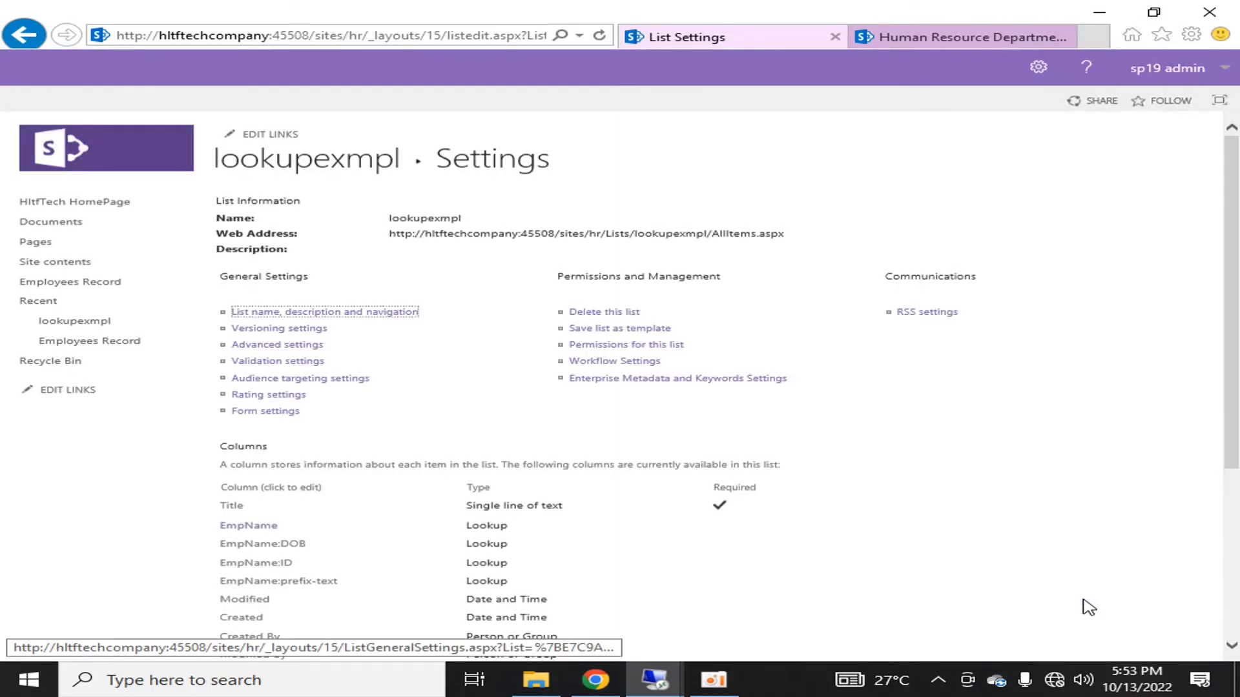